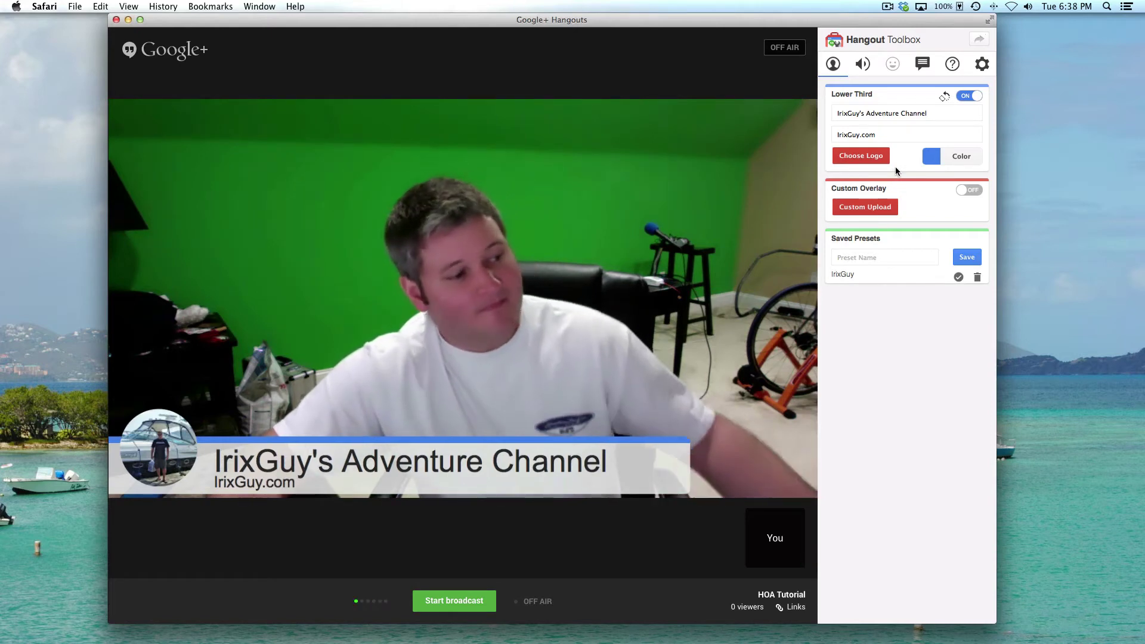
left_click(865, 69)
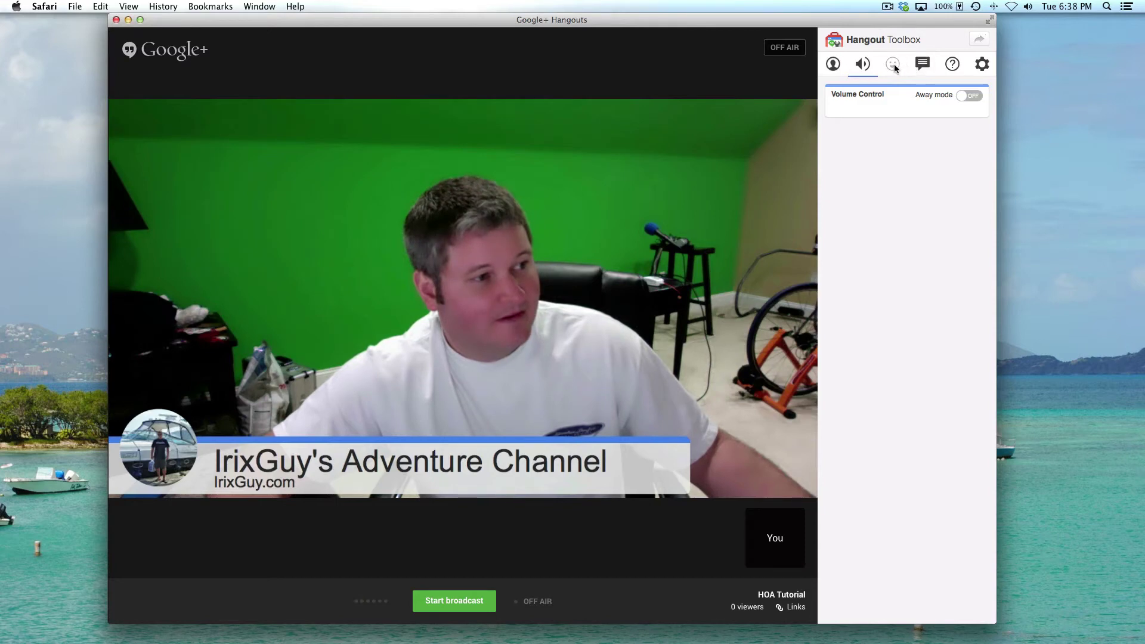
left_click(924, 66)
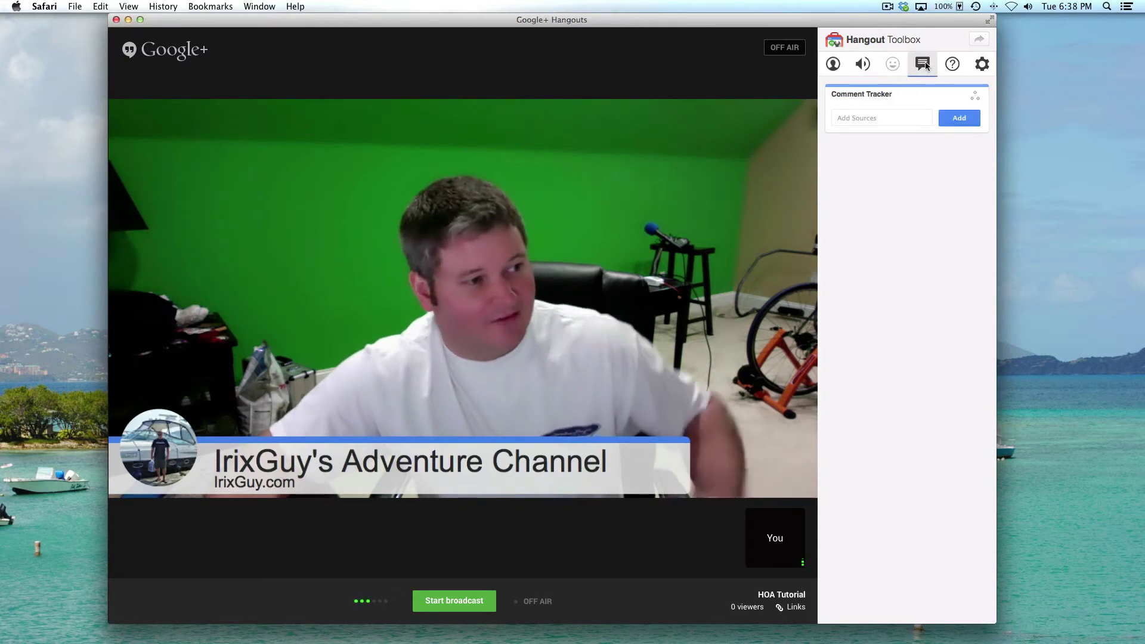
left_click(958, 63)
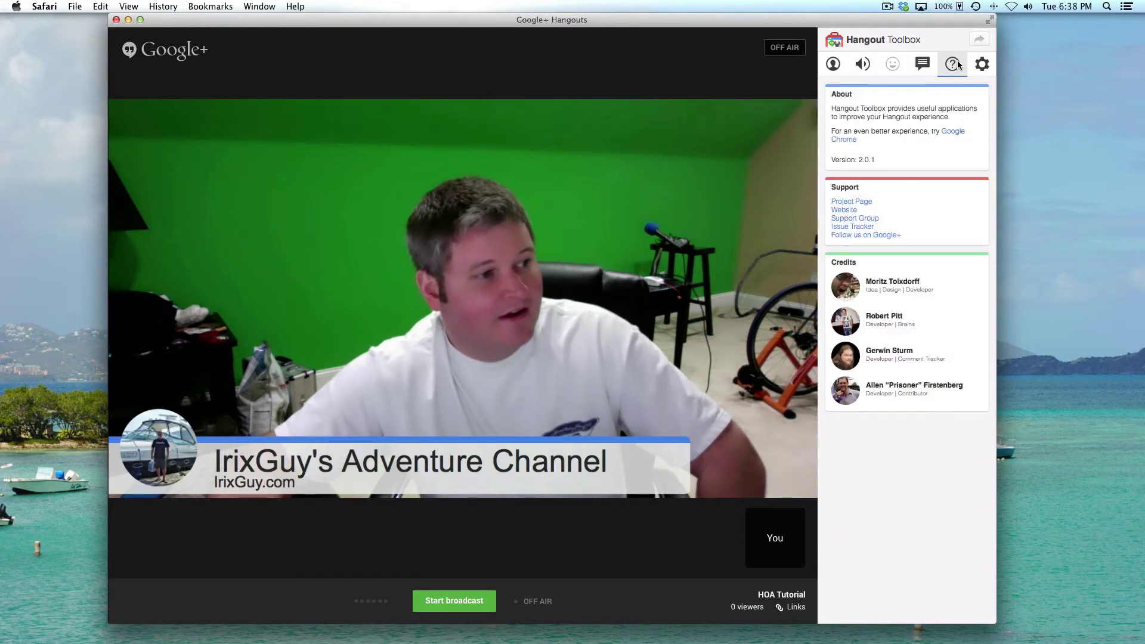
left_click(982, 63)
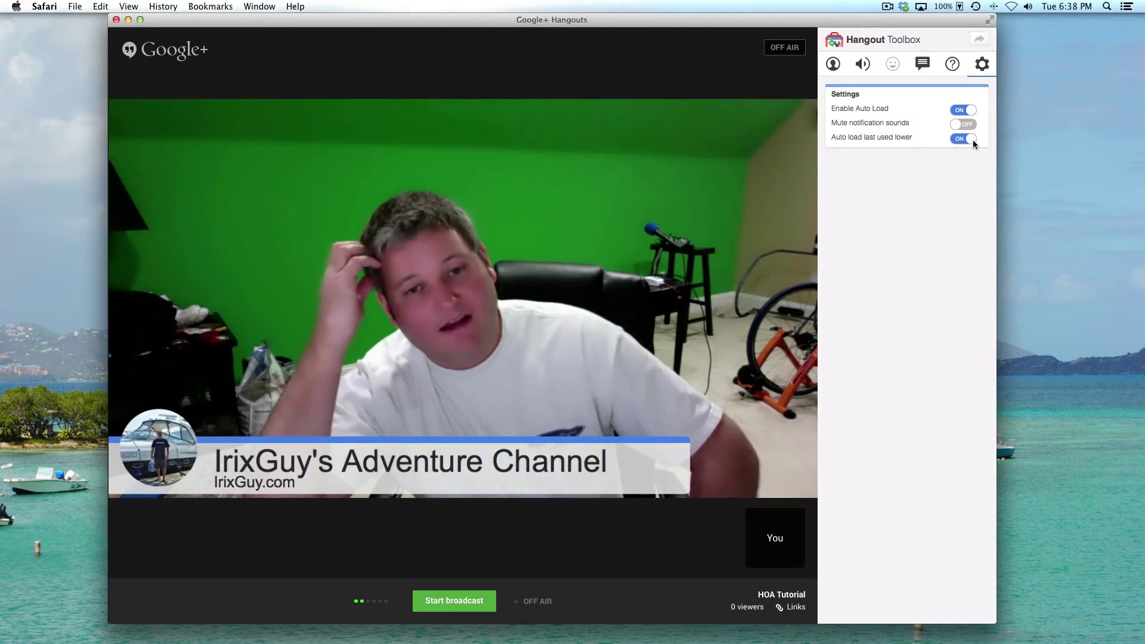
left_click(840, 65)
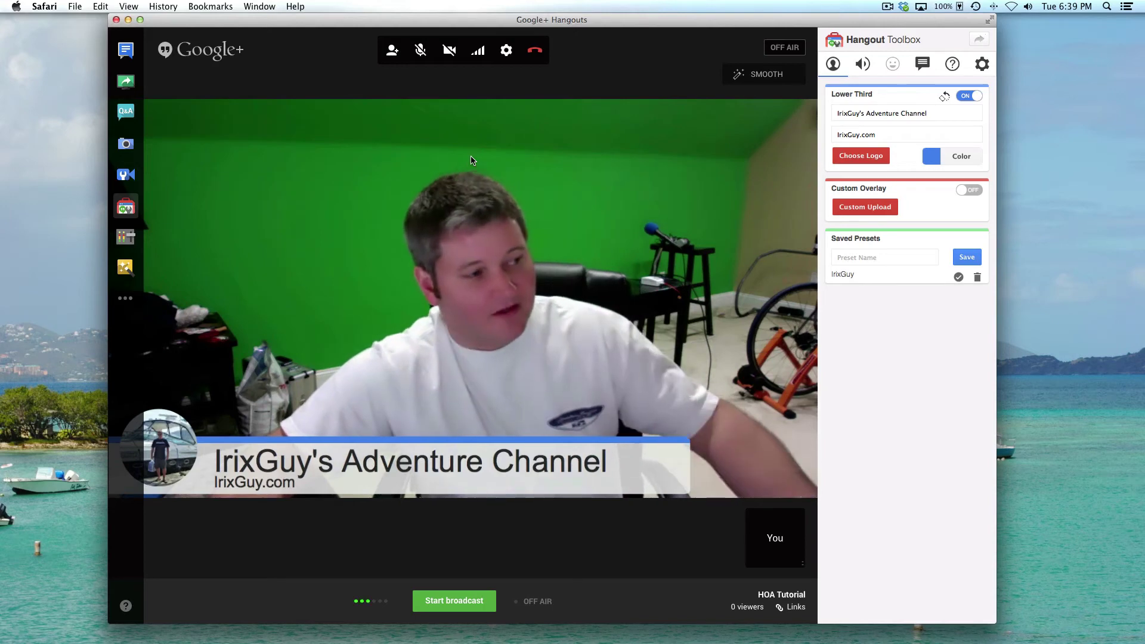
left_click(395, 54)
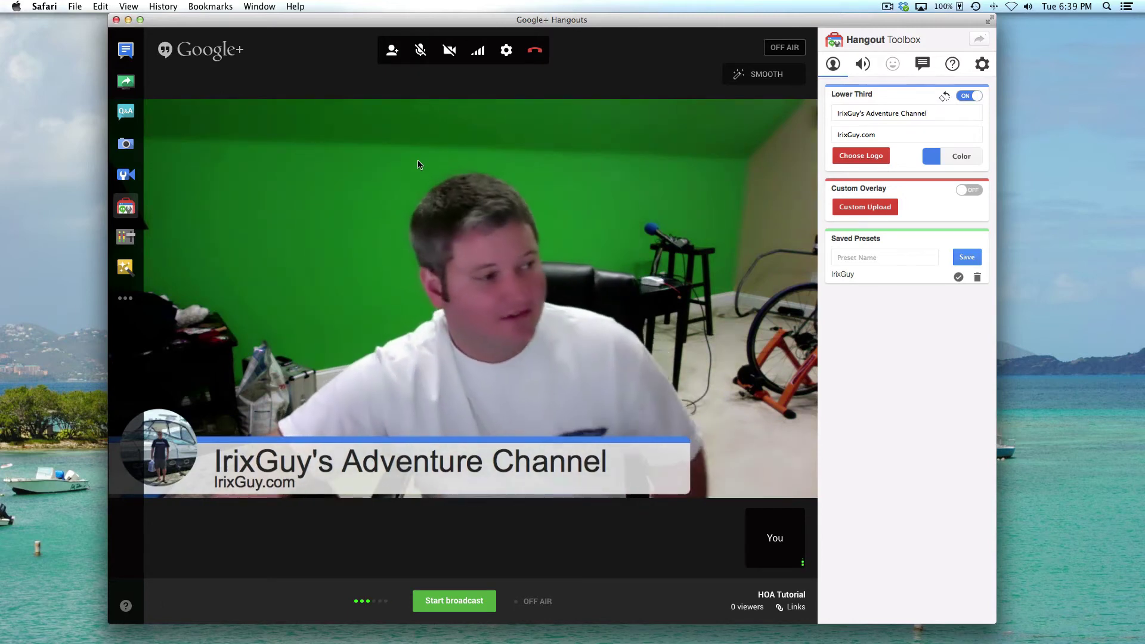
left_click(392, 52)
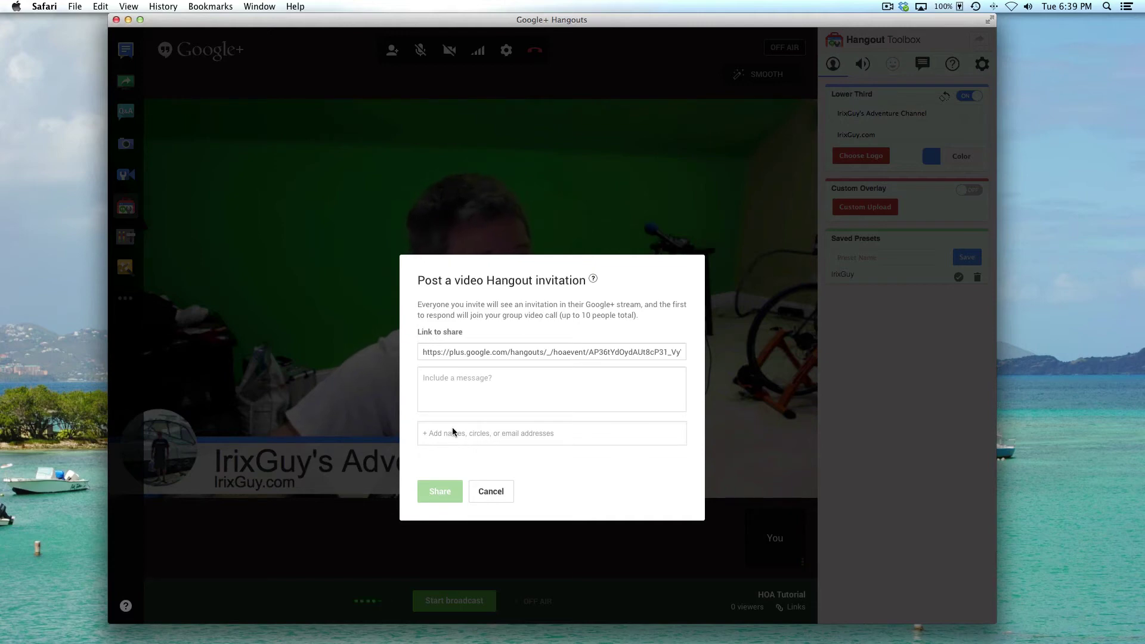
left_click(496, 491)
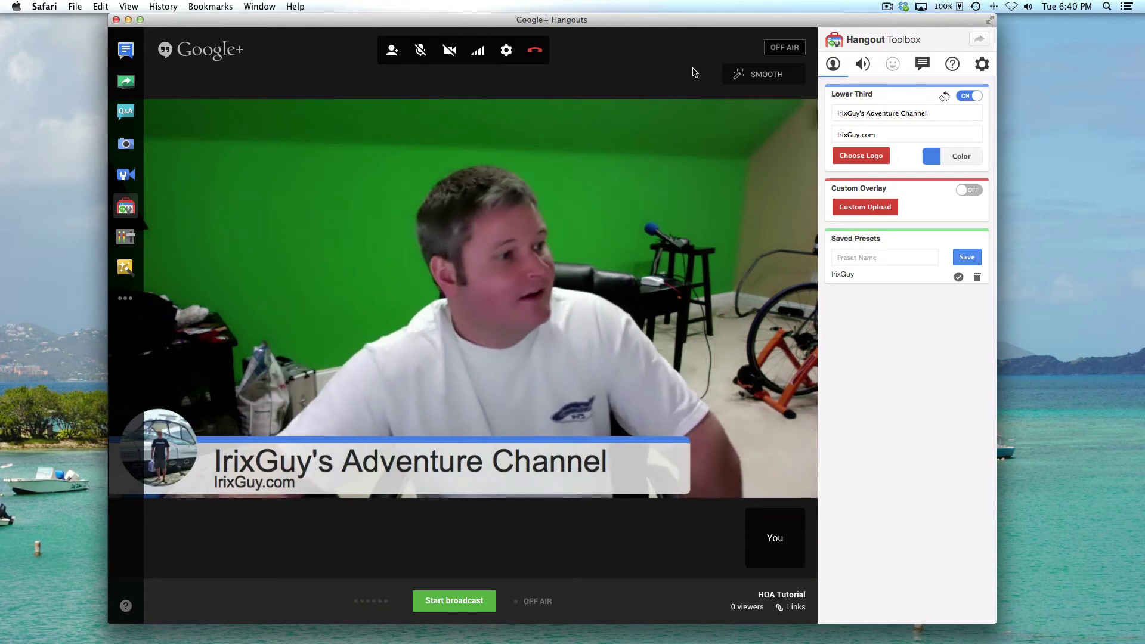
left_click(766, 76)
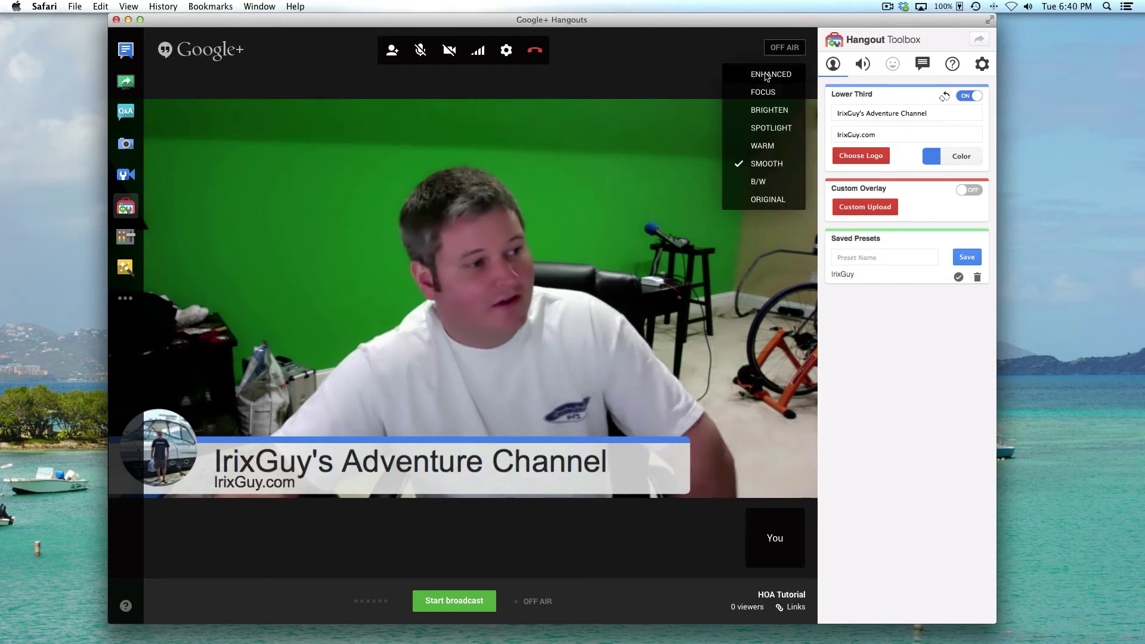
left_click(770, 76)
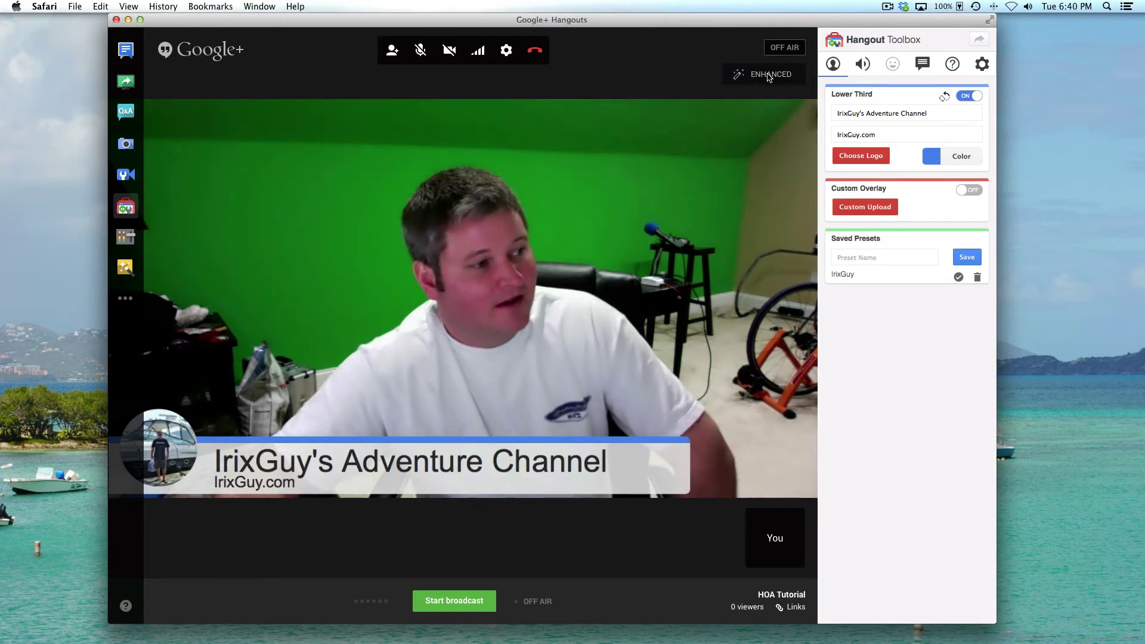
left_click(769, 76)
left_click(764, 95)
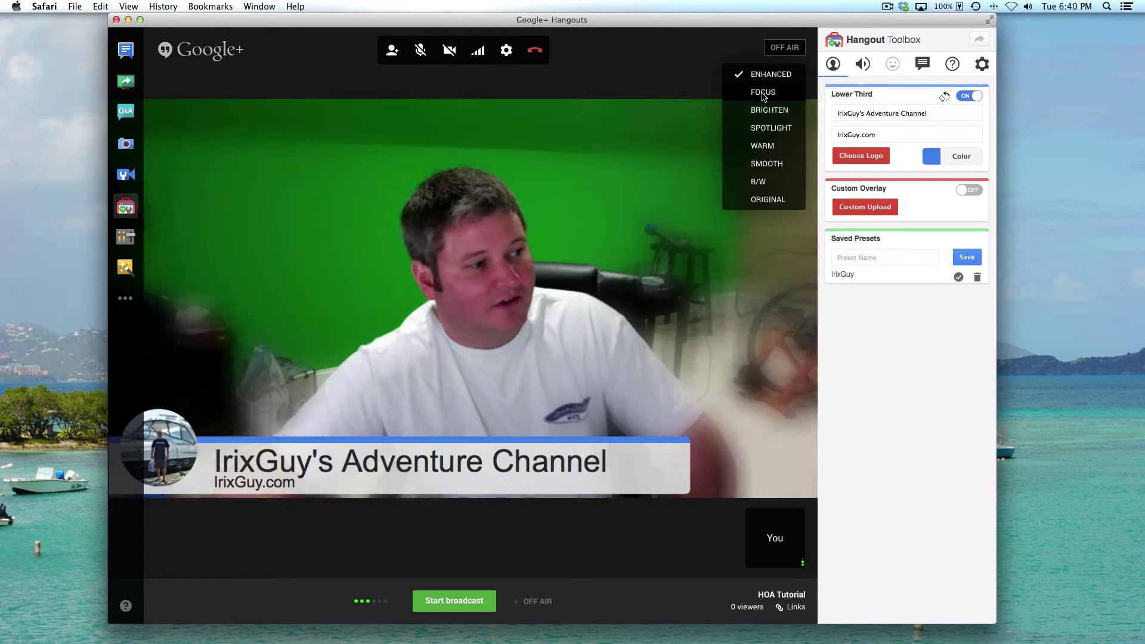
left_click(764, 76)
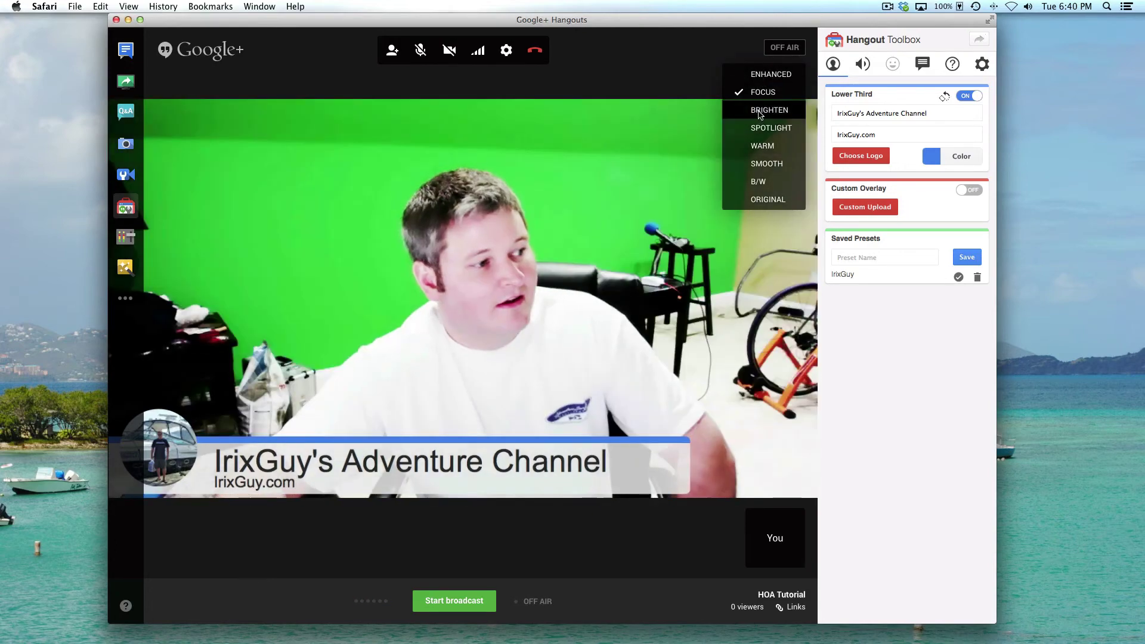
left_click(760, 111)
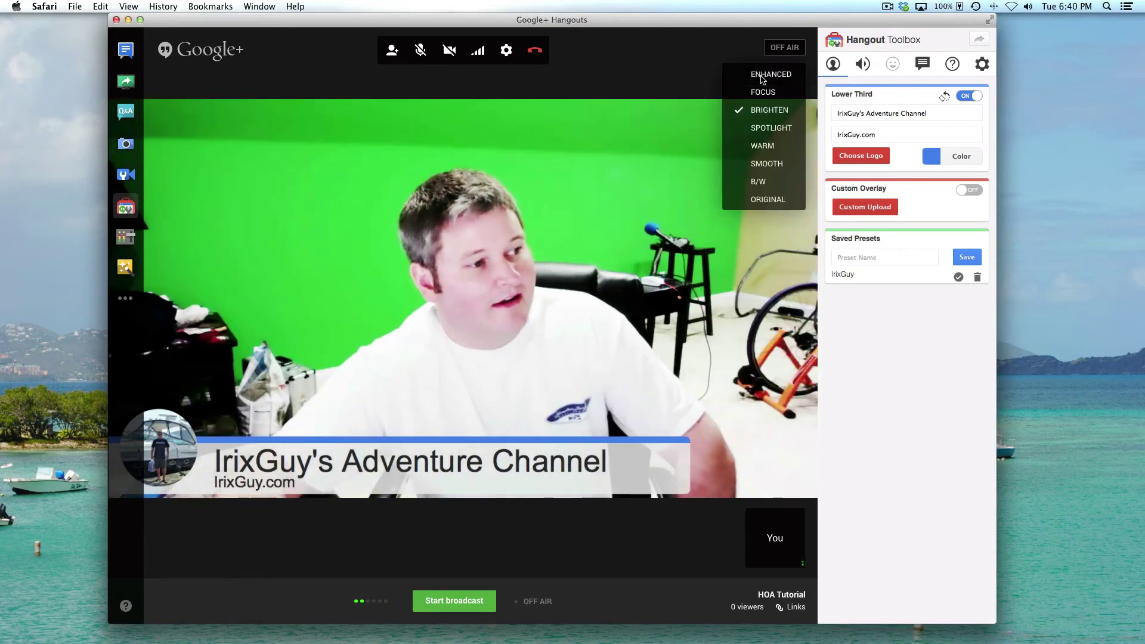
left_click(764, 76)
left_click(768, 129)
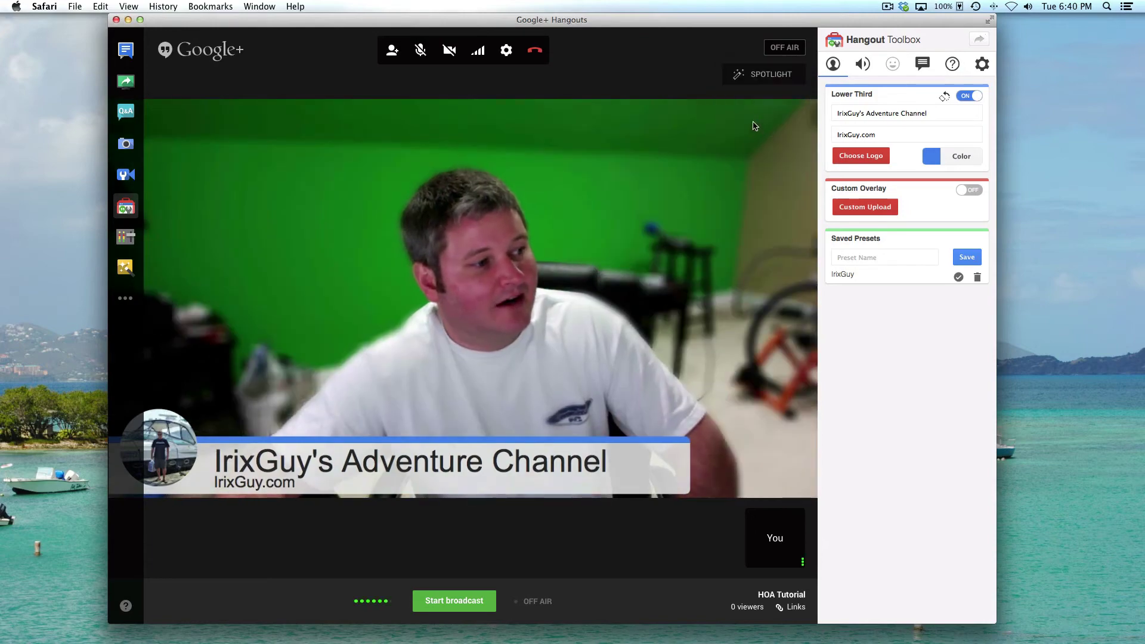
left_click(770, 74)
left_click(765, 146)
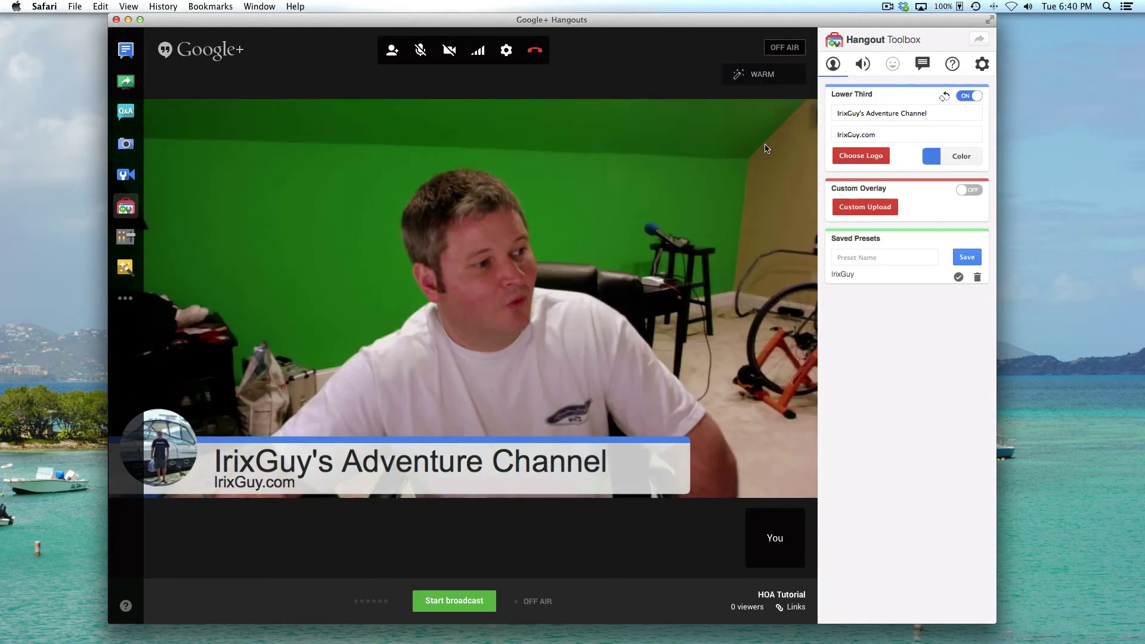
left_click(766, 73)
left_click(762, 167)
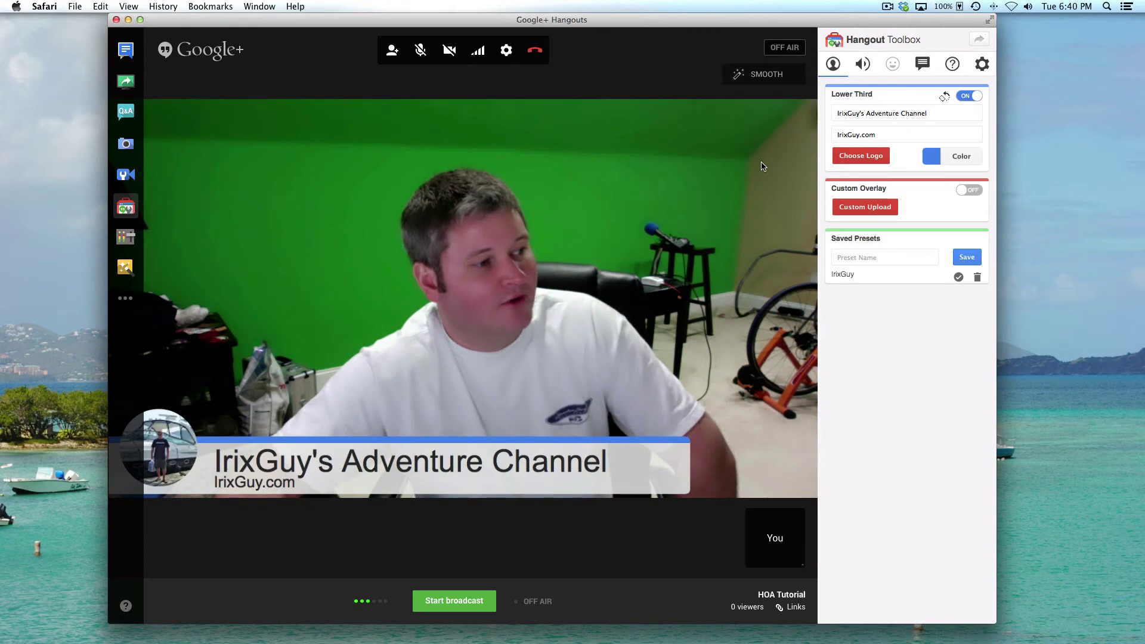
left_click(760, 81)
left_click(752, 186)
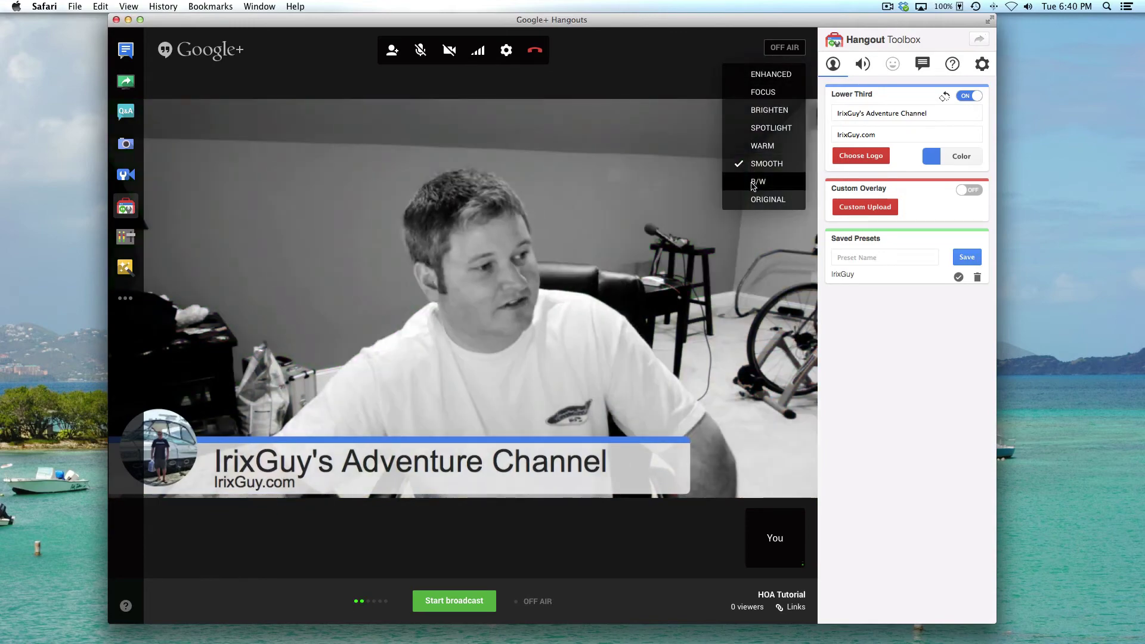
left_click(758, 74)
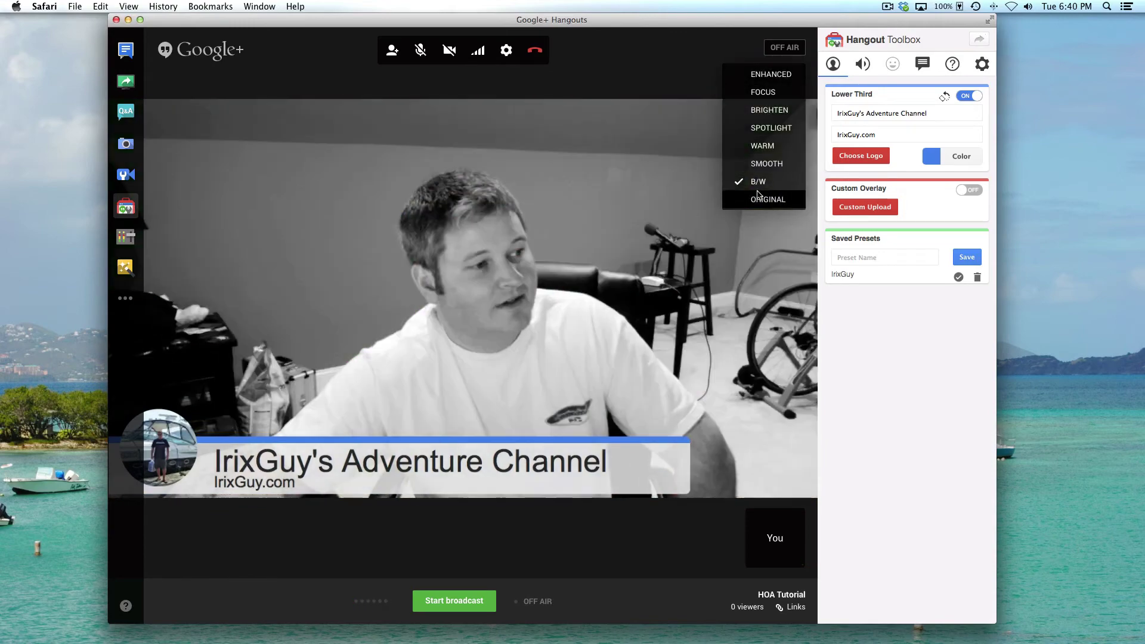
left_click(757, 201)
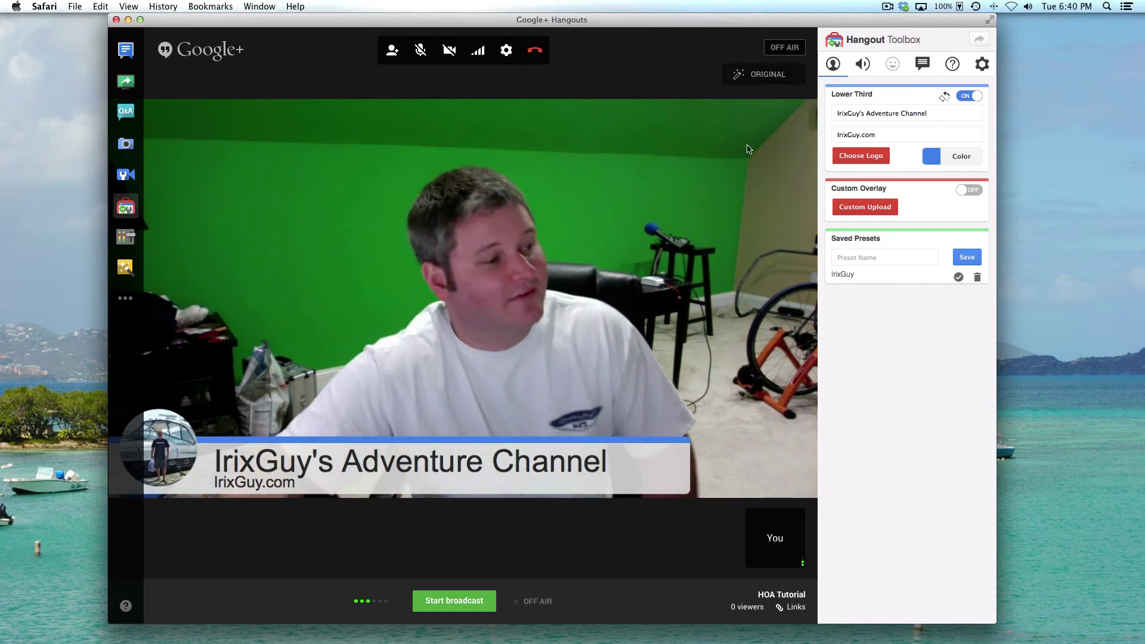
left_click(769, 73)
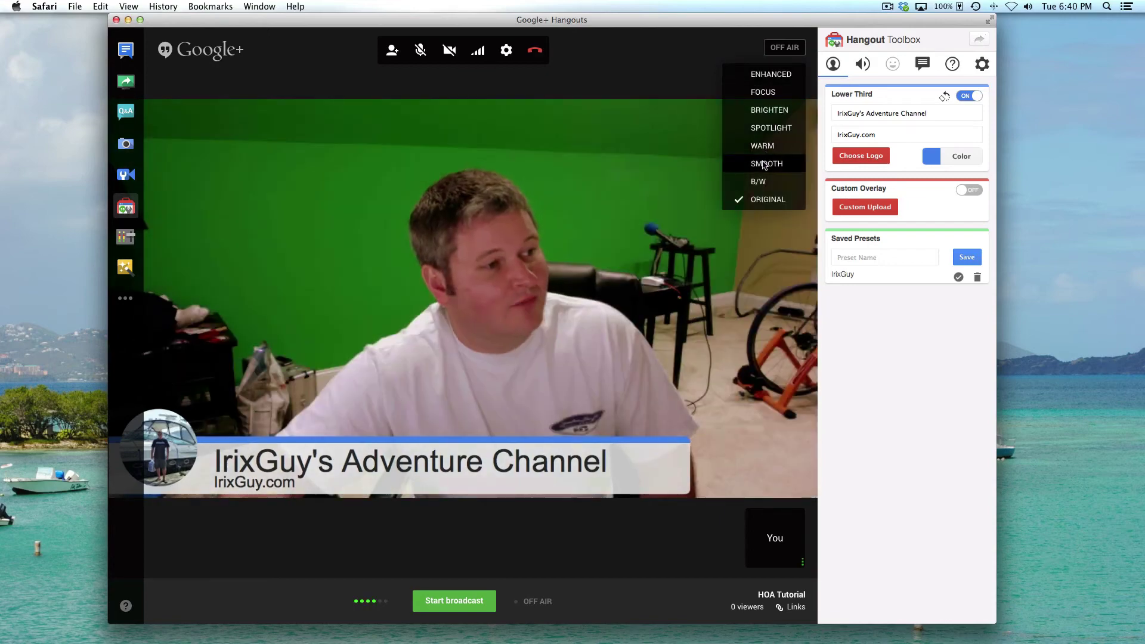
left_click(764, 165)
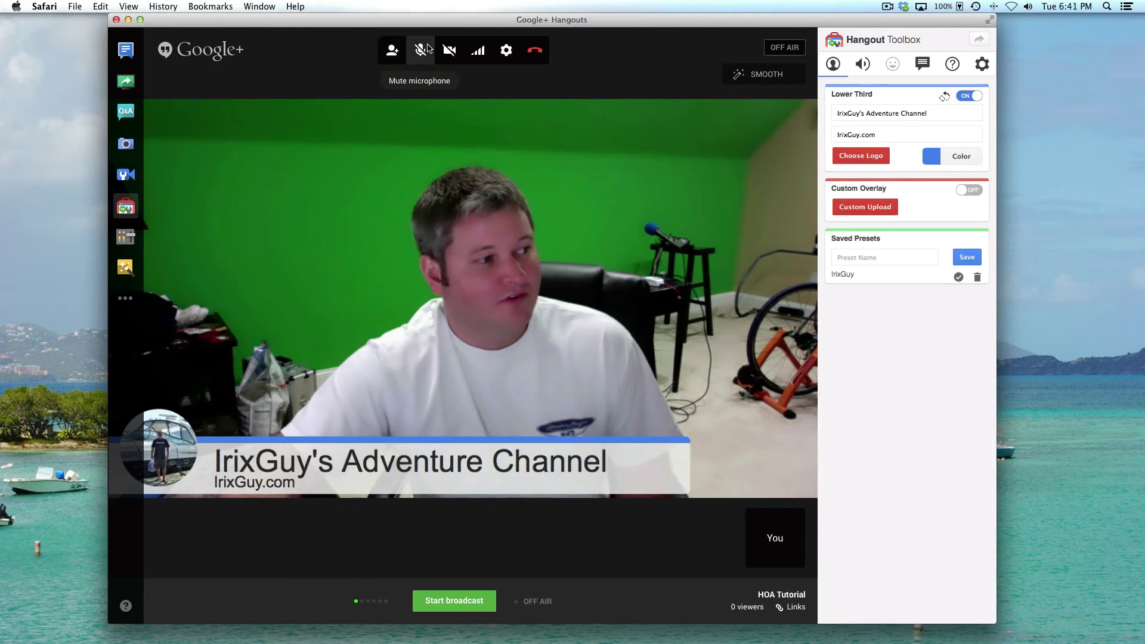
left_click(426, 52)
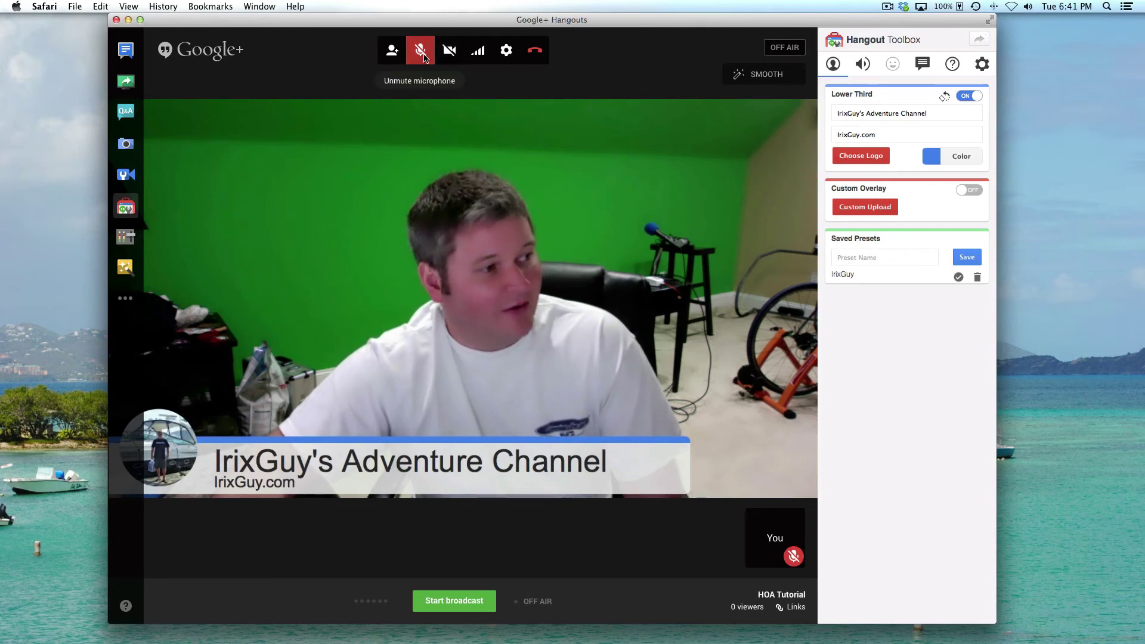
left_click(422, 53)
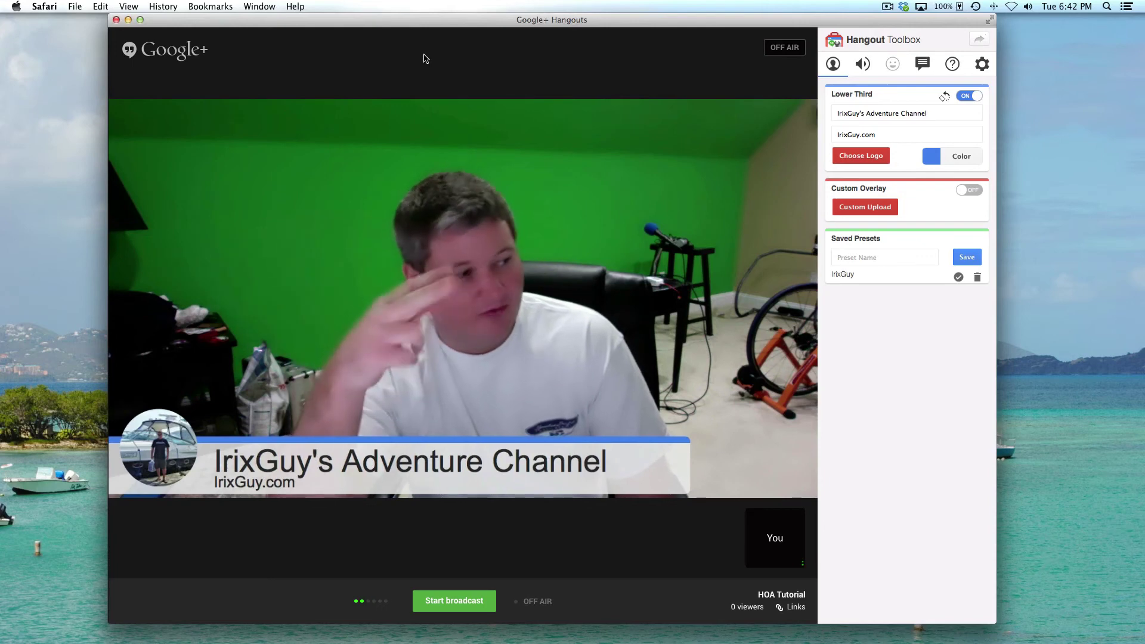
mouse_move(424, 57)
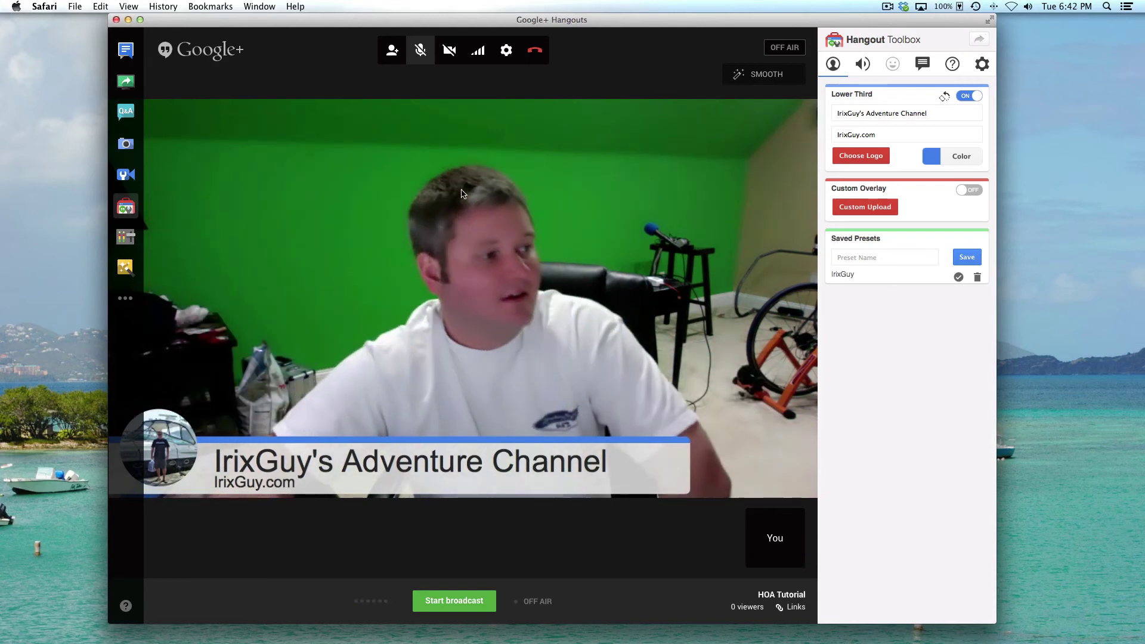
left_click(449, 52)
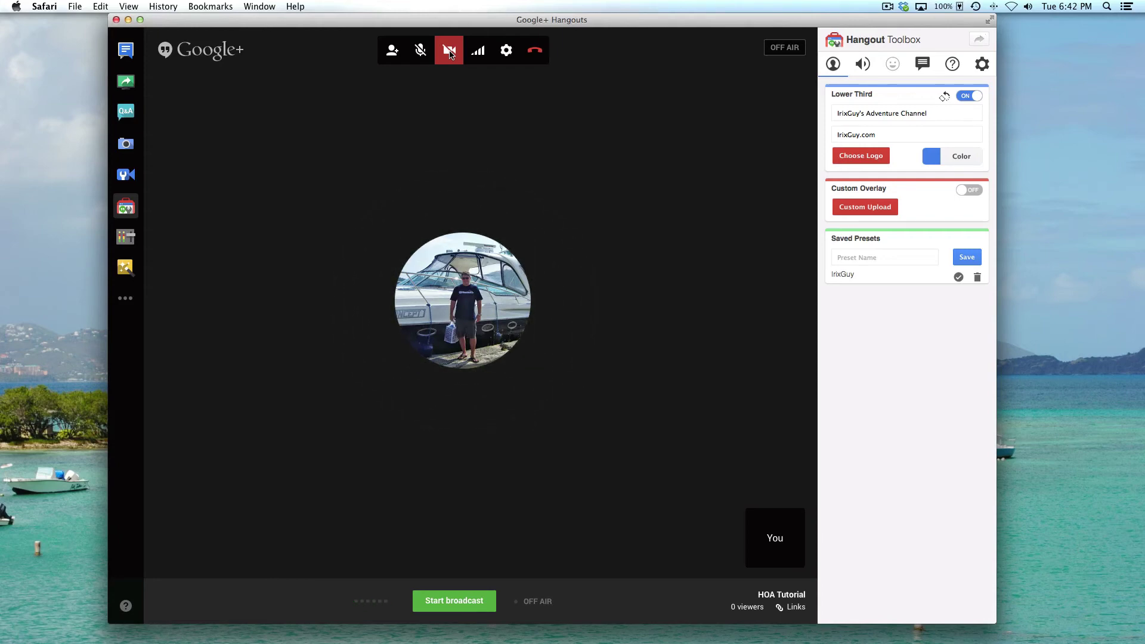
mouse_move(486, 83)
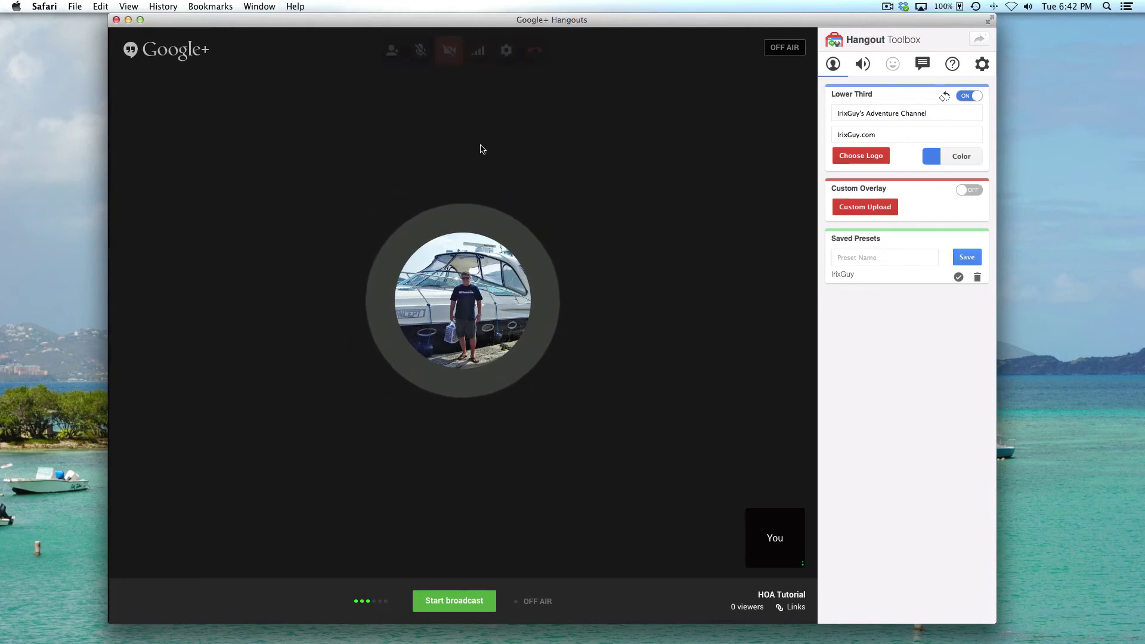
left_click(449, 51)
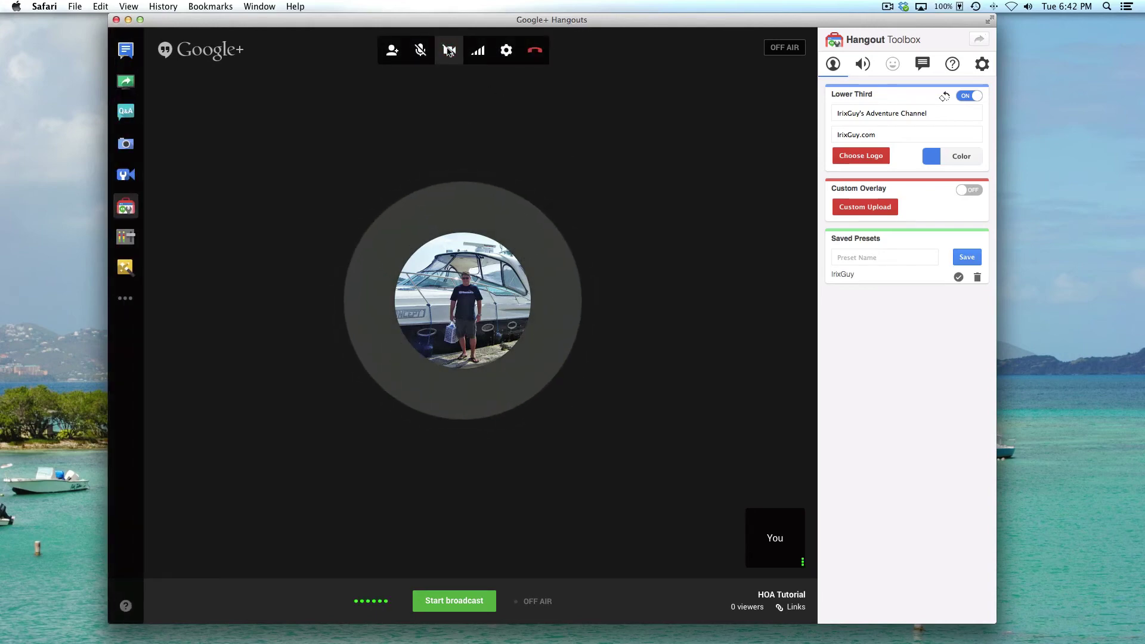